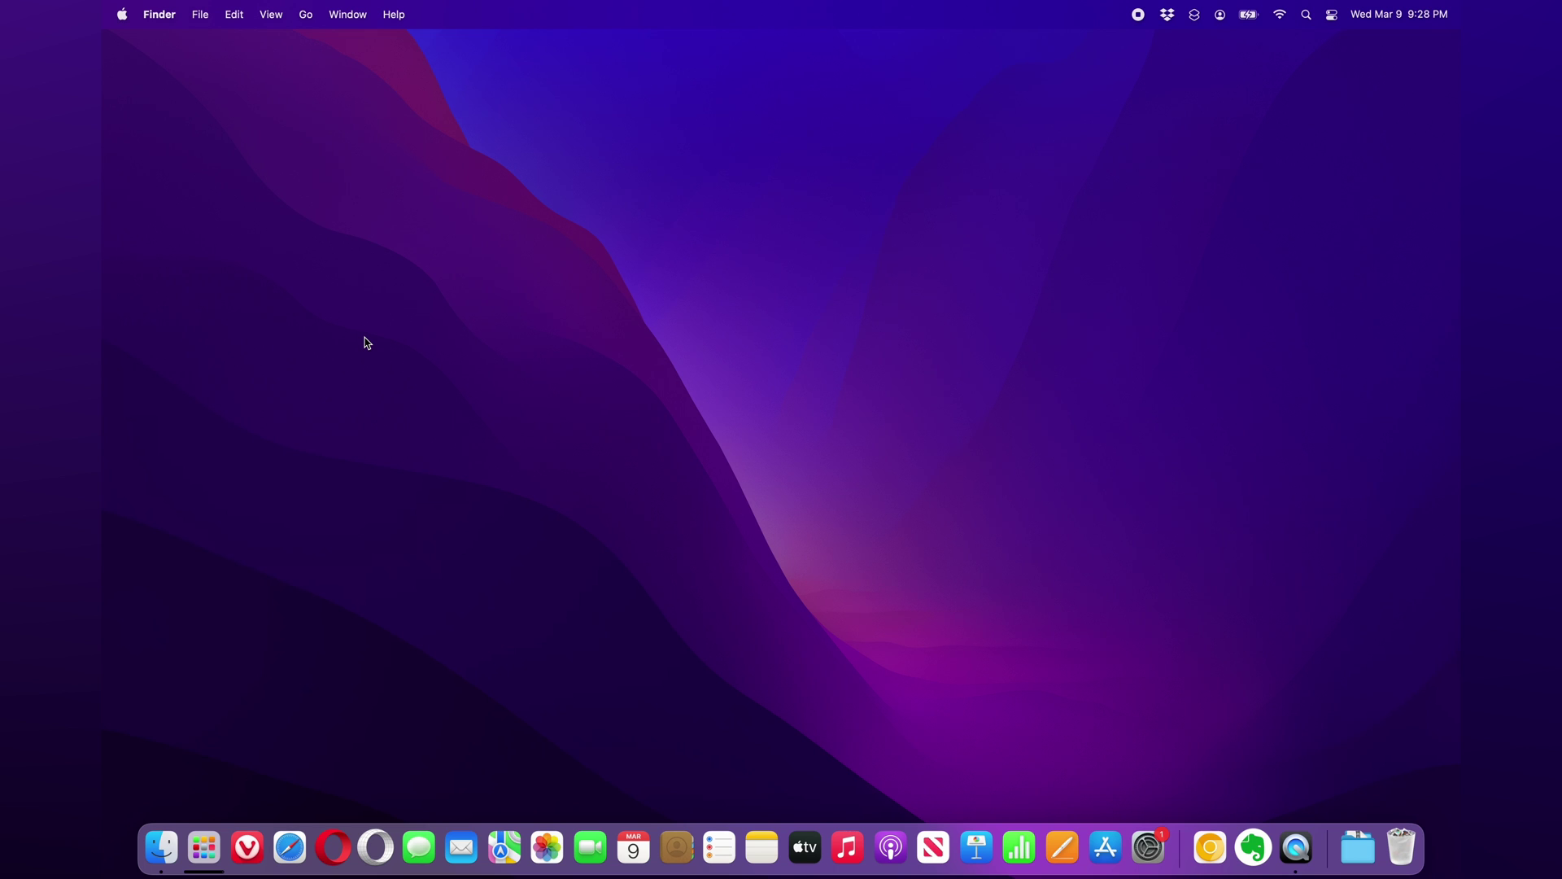
# - Reach the Network pane of System Preferences via the Apple menu
pyautogui.click(122, 15)
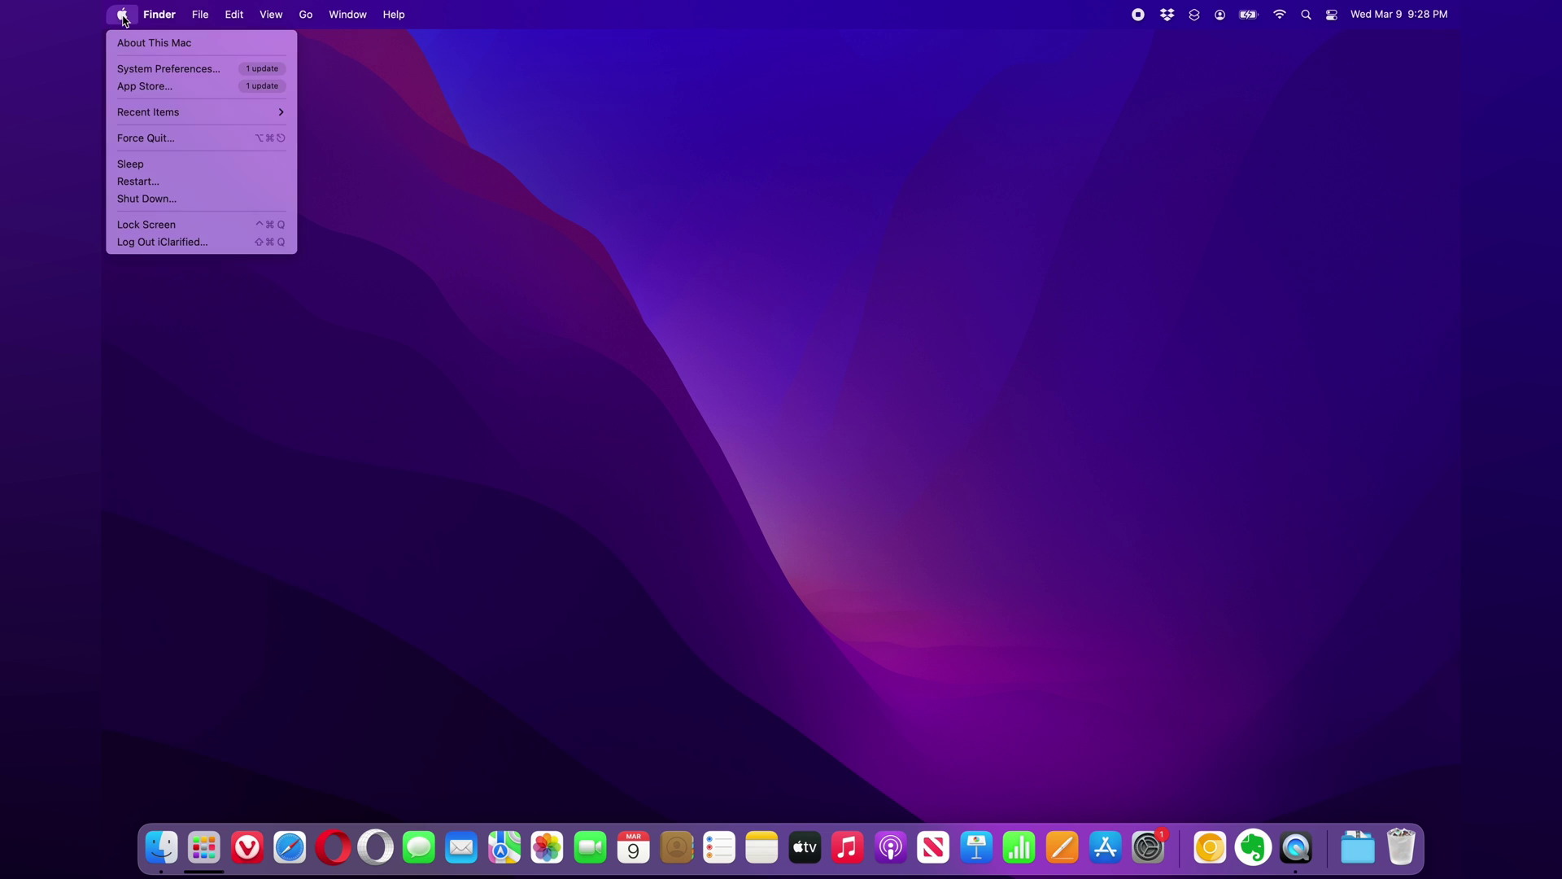
pyautogui.click(145, 72)
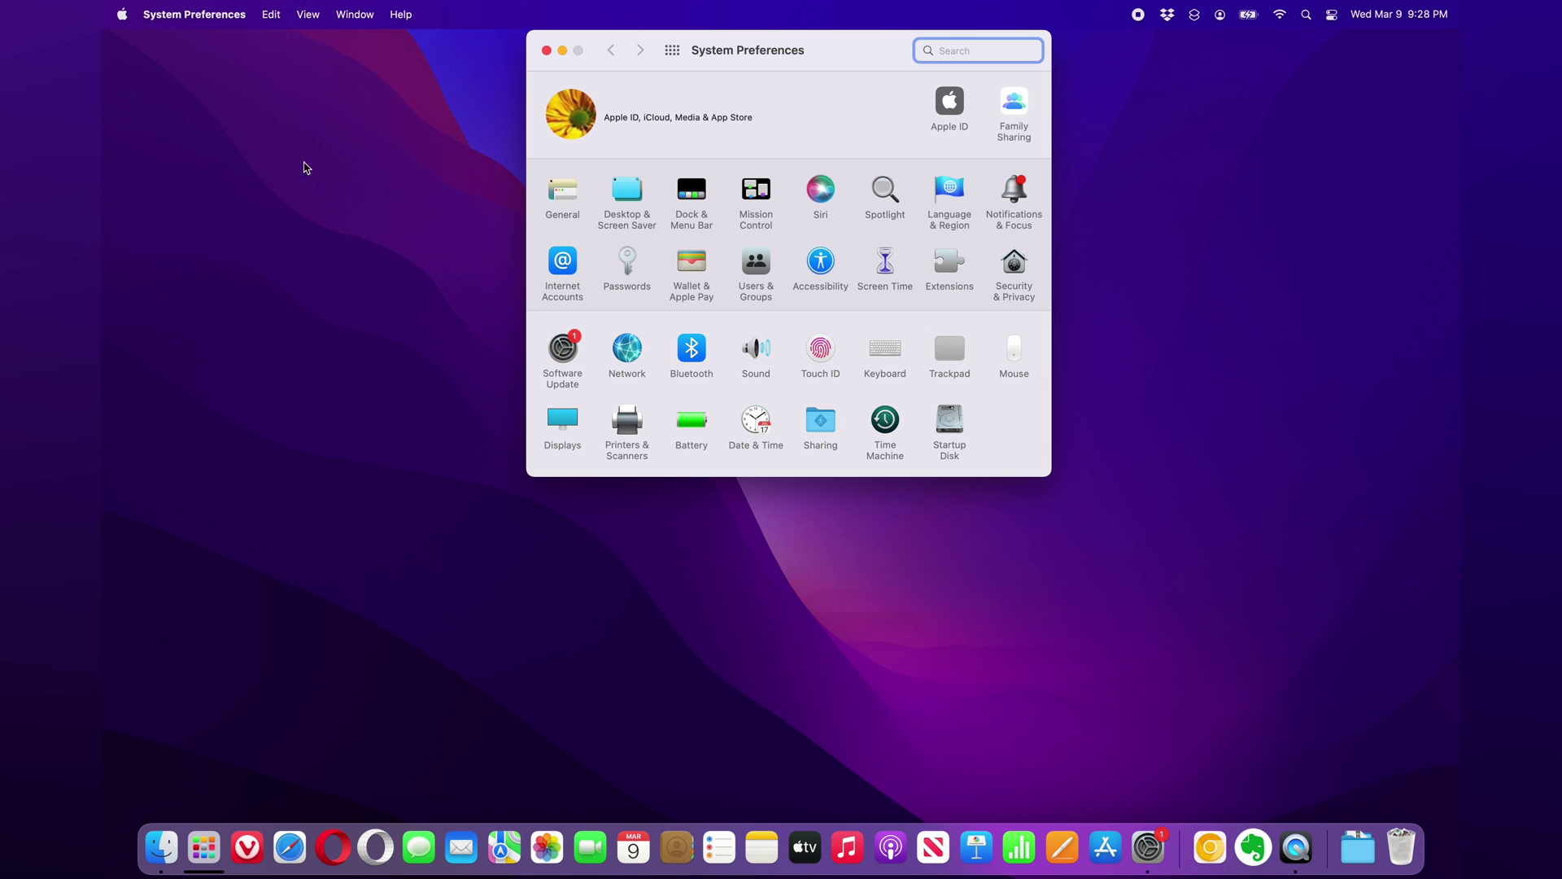
pyautogui.click(629, 355)
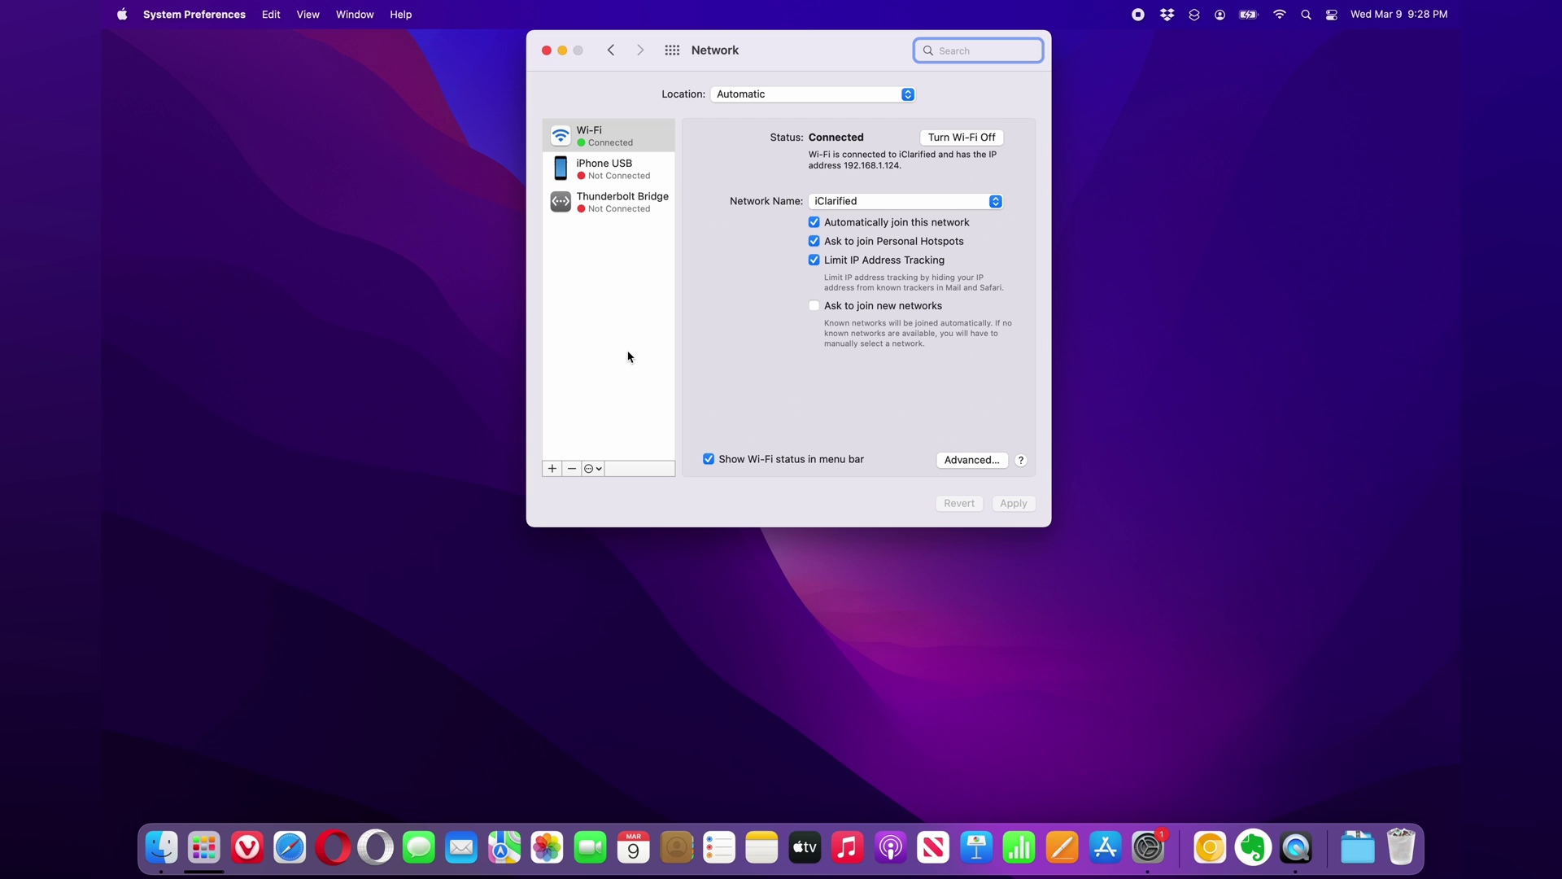
# - Select the Wi-Fi service and bring up its Advanced settings listing preferred networks
pyautogui.click(602, 136)
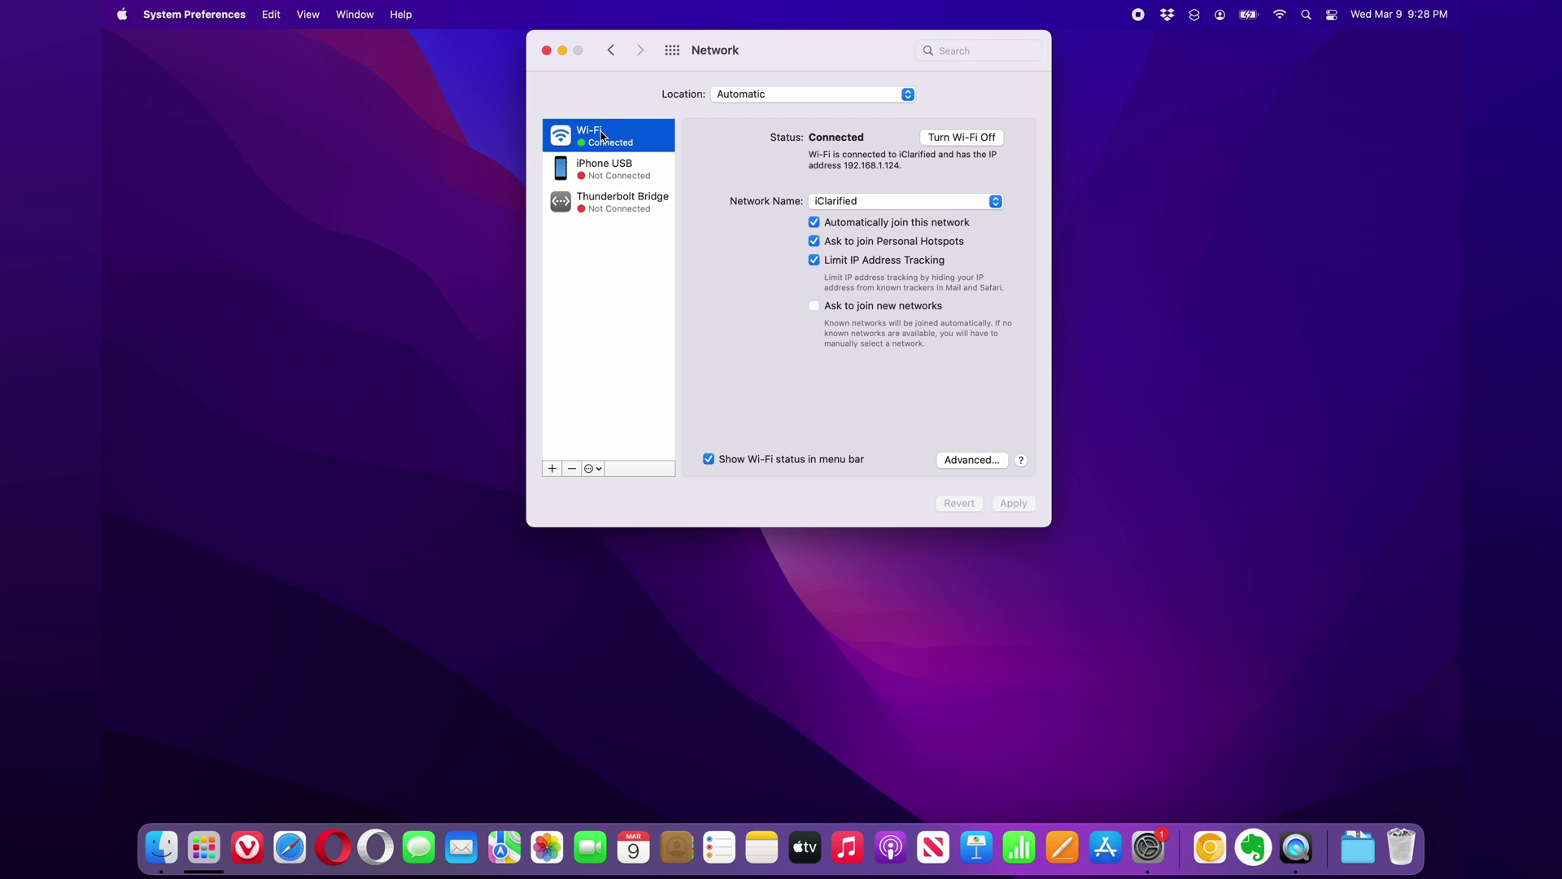
pyautogui.click(967, 459)
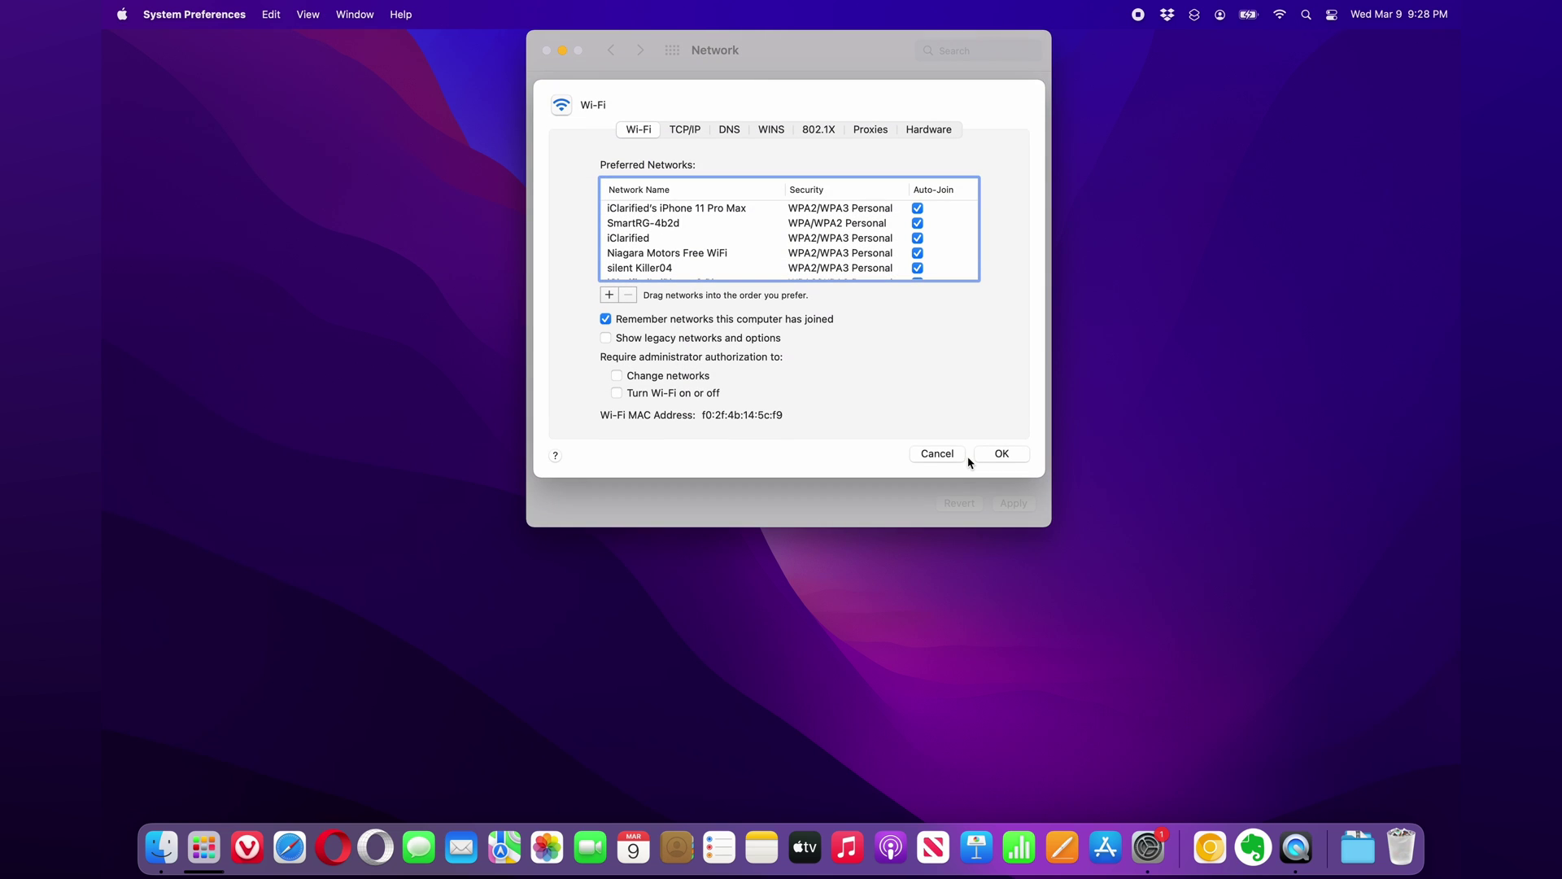
# - Turn off Auto-Join for iClarified and request its removal with the minus button
pyautogui.click(646, 131)
pyautogui.click(918, 238)
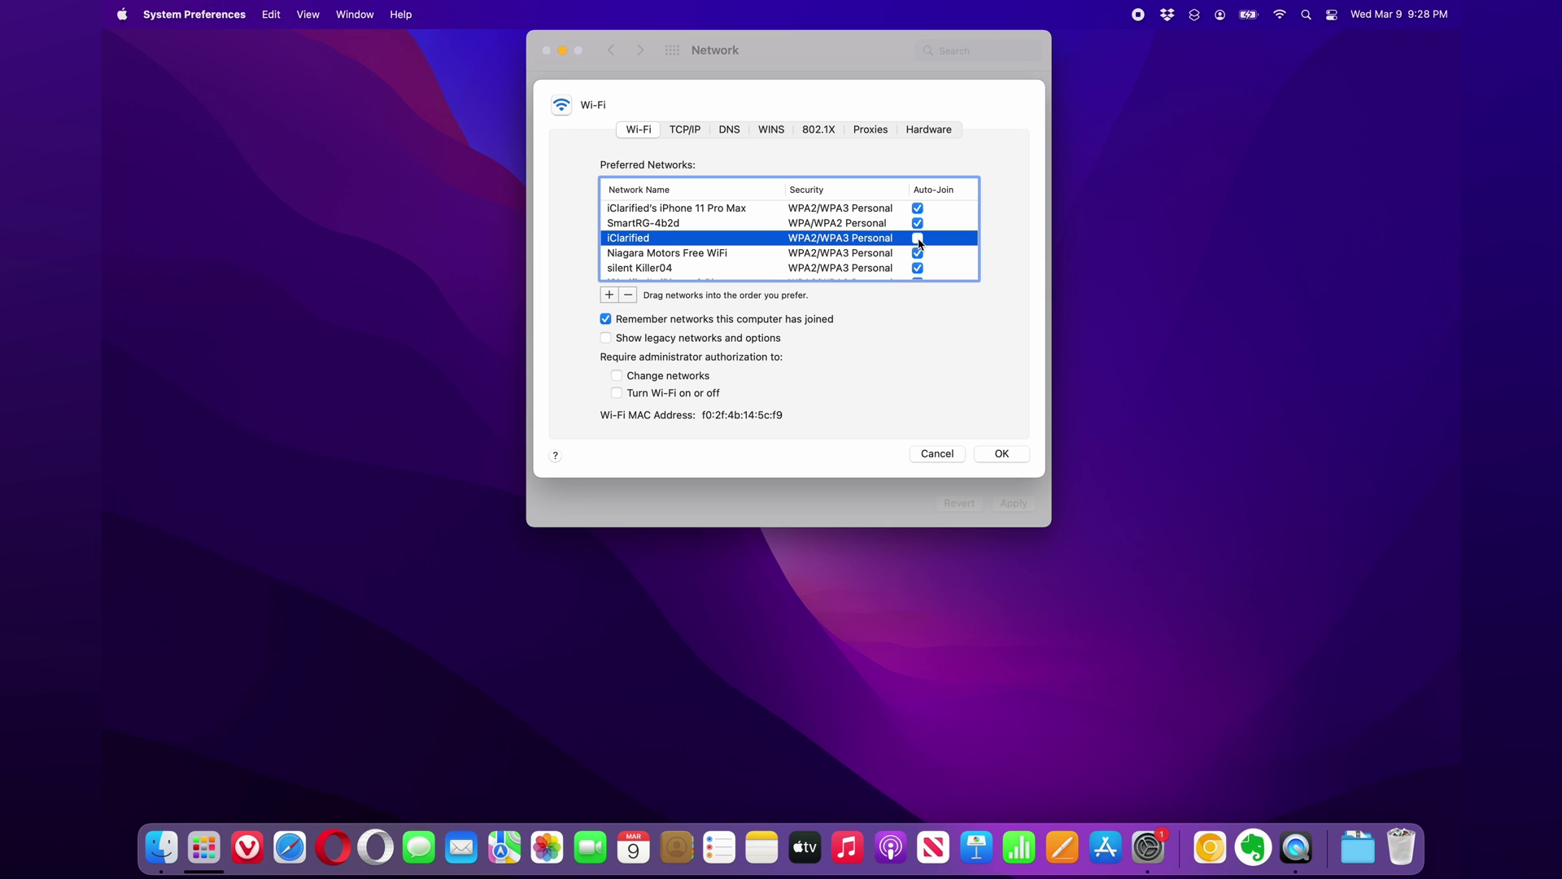
pyautogui.click(629, 297)
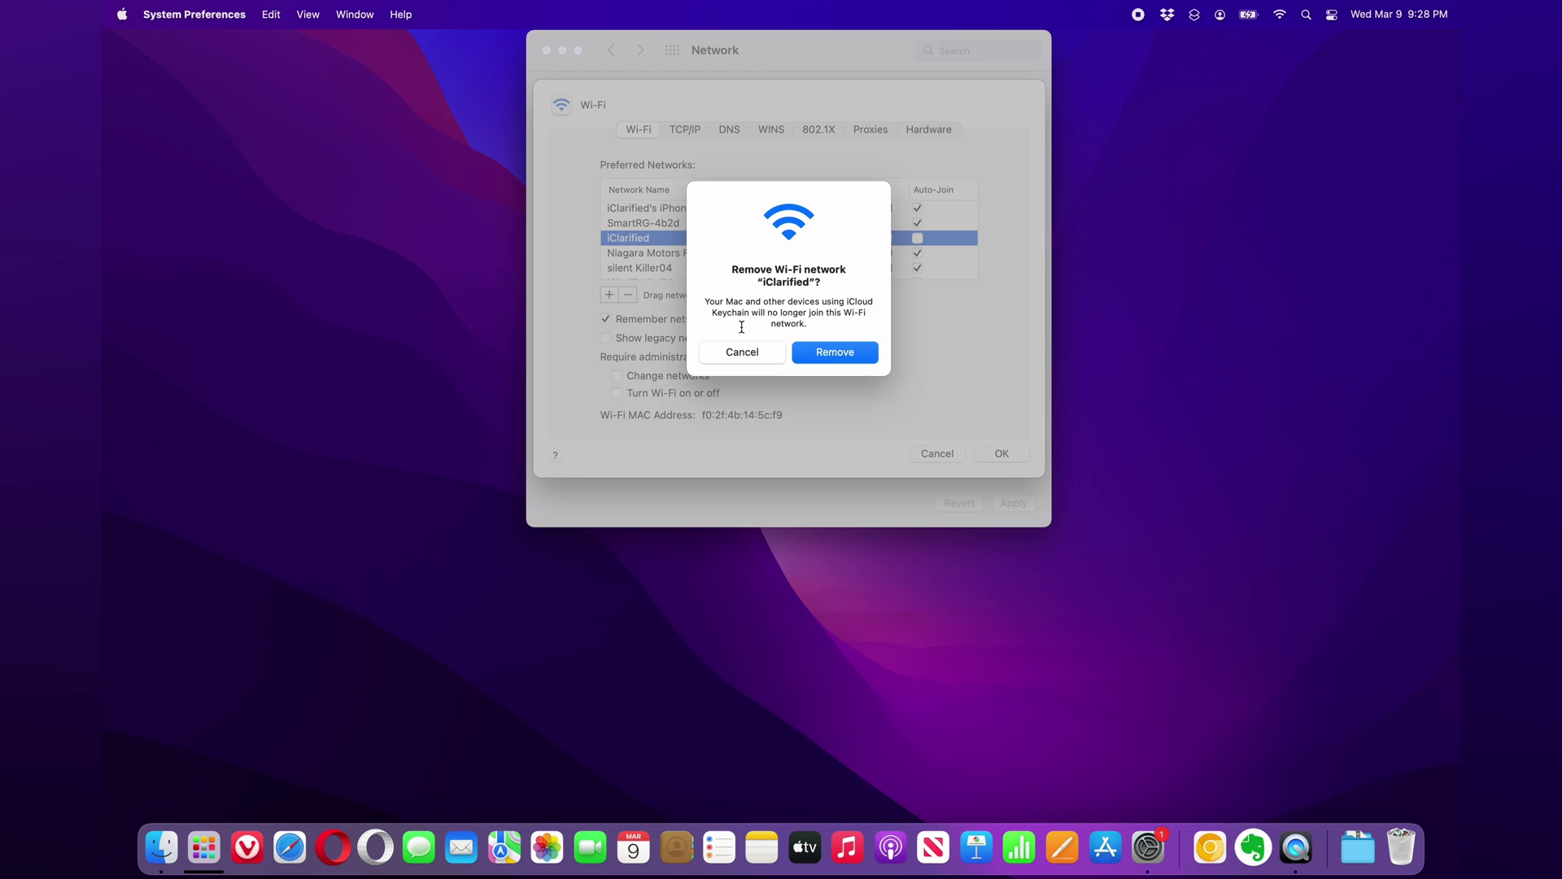
# - Confirm Remove so iClarified disappears from the Preferred Networks list
pyautogui.click(841, 358)
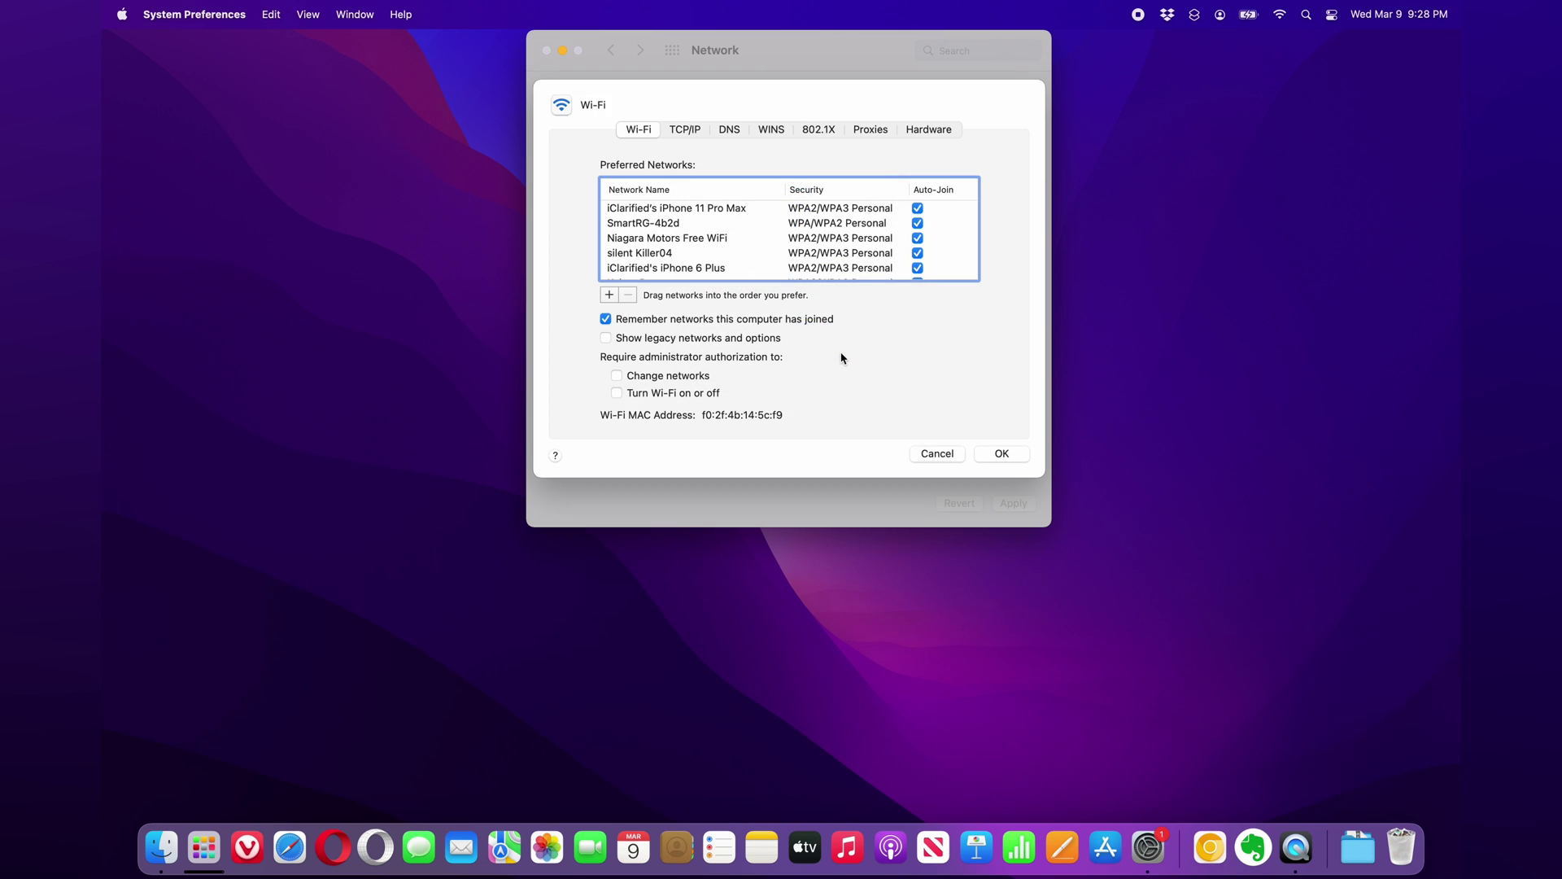
pyautogui.click(703, 321)
# - Accept the advanced sheet with OK, Apply the Network changes, and close System Preferences
pyautogui.click(1001, 455)
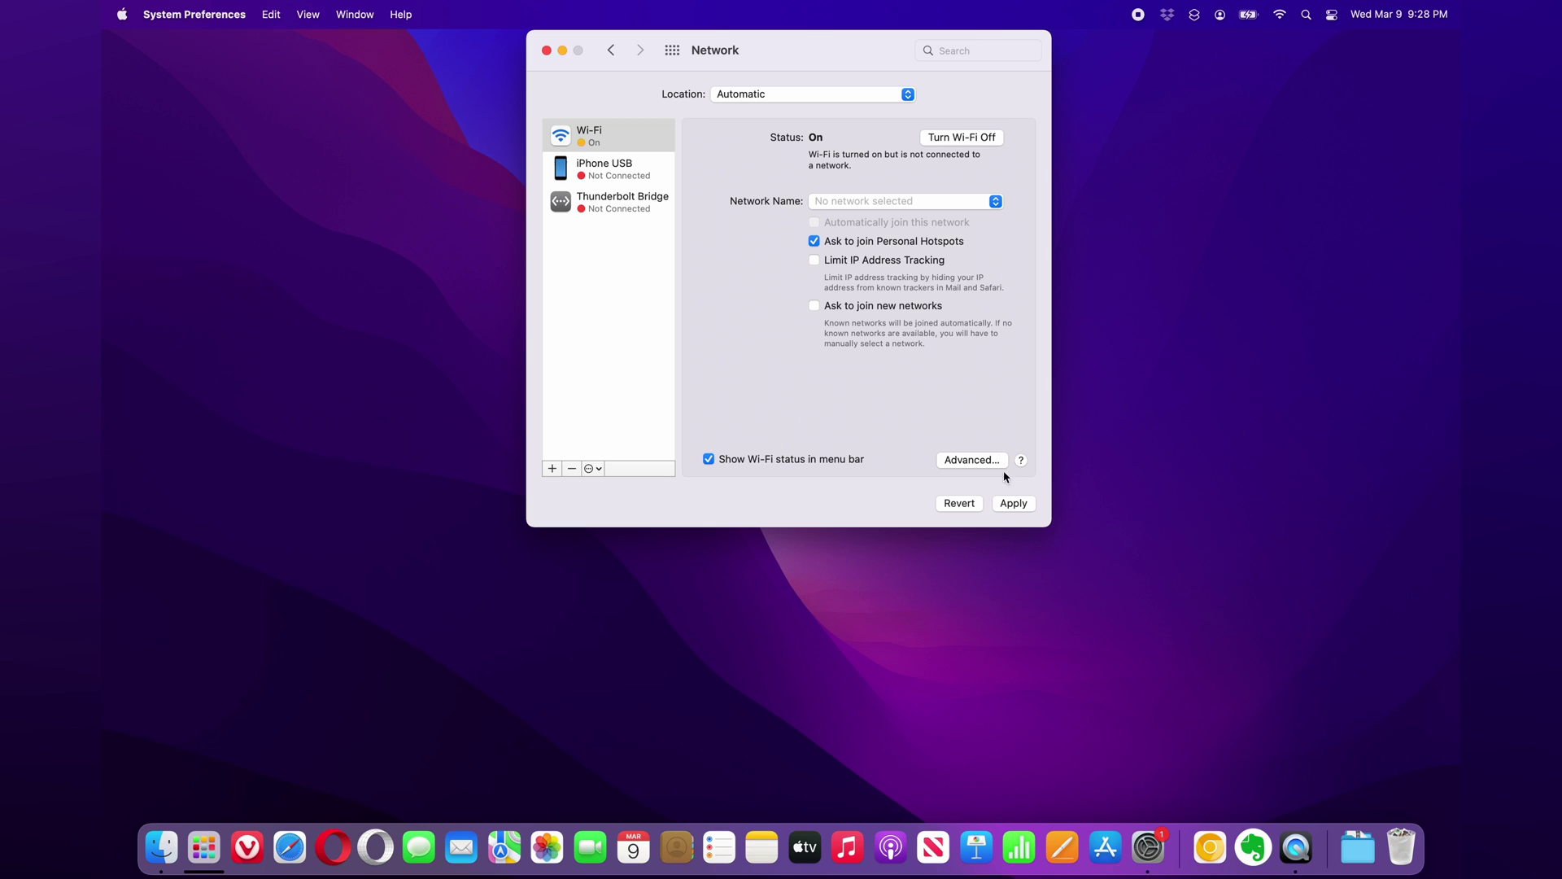
pyautogui.click(1014, 505)
pyautogui.click(550, 52)
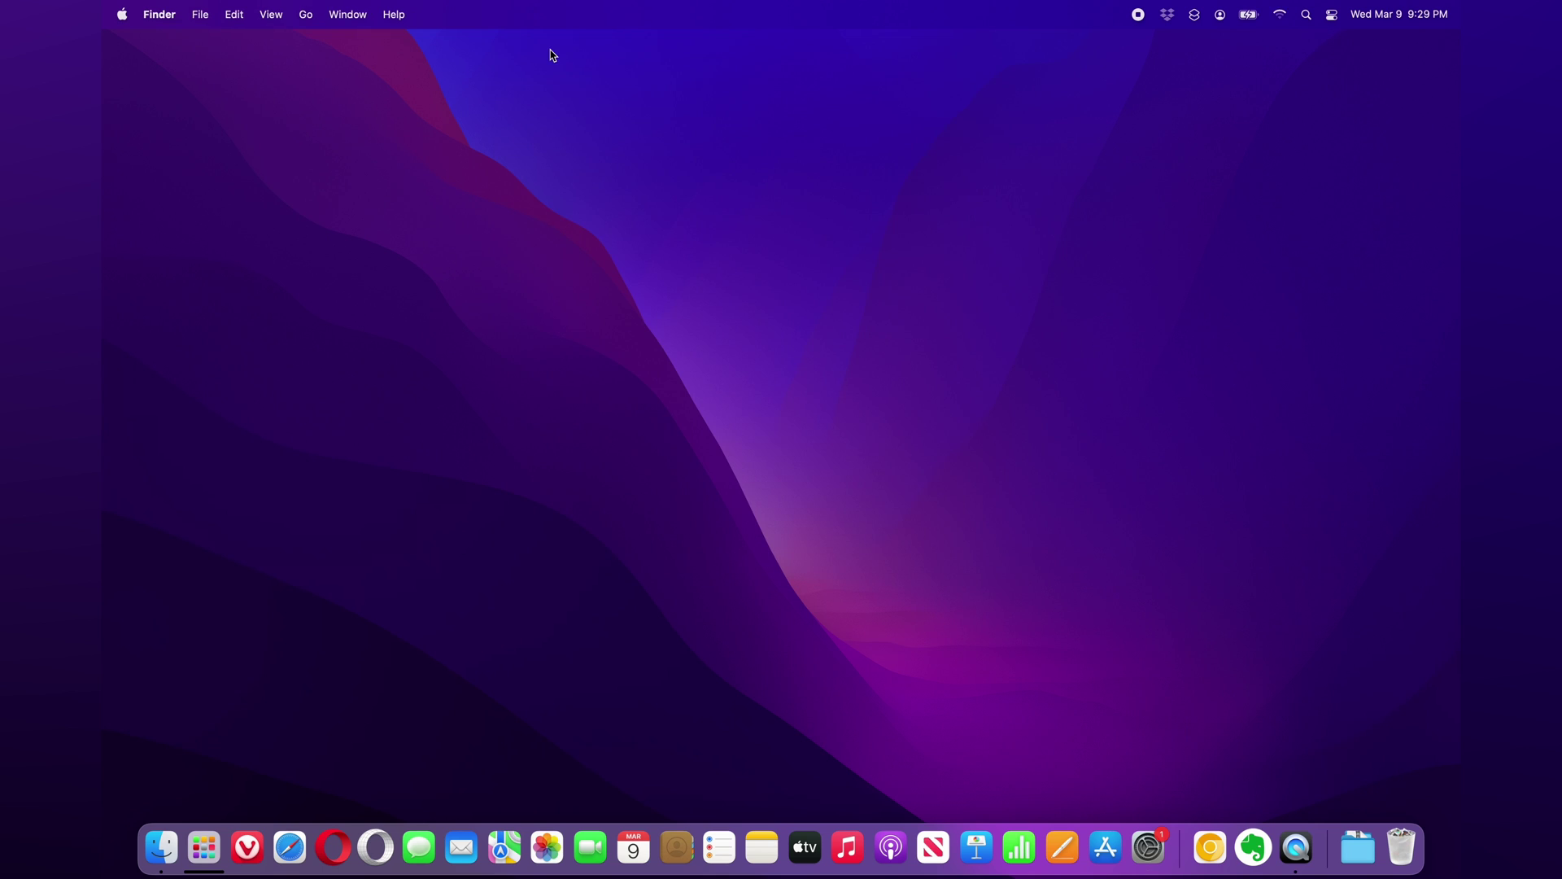